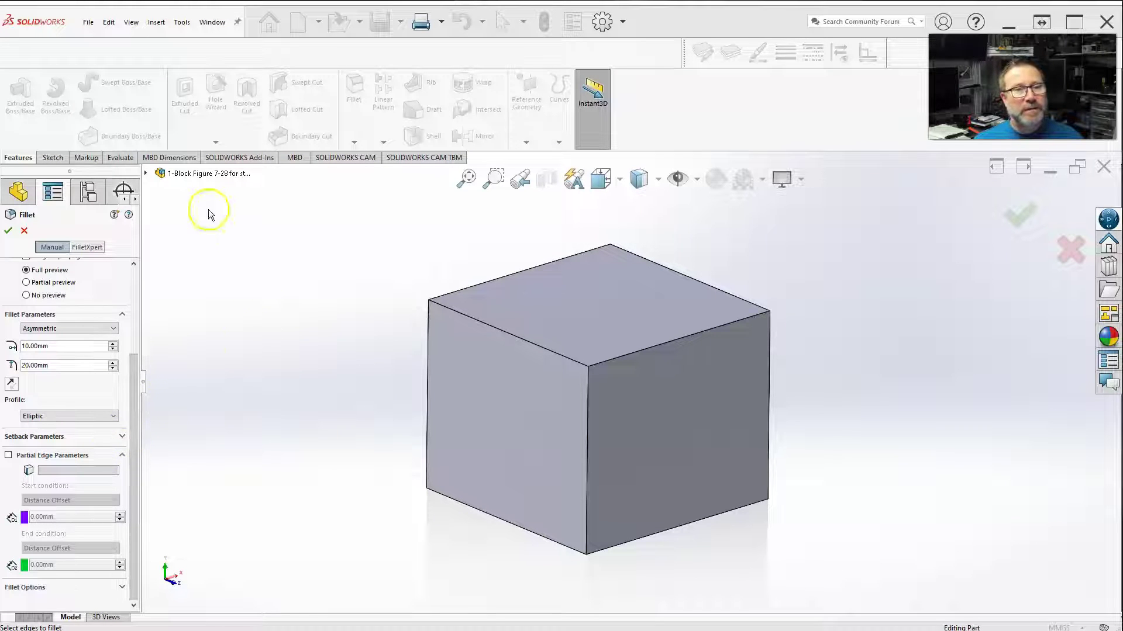
Step: Expand Setback Parameters, keeping the fillet Asymmetric at 10 mm and 20 mm with an Elliptic profile
{"action": "left_click", "coordinate": [122, 438]}
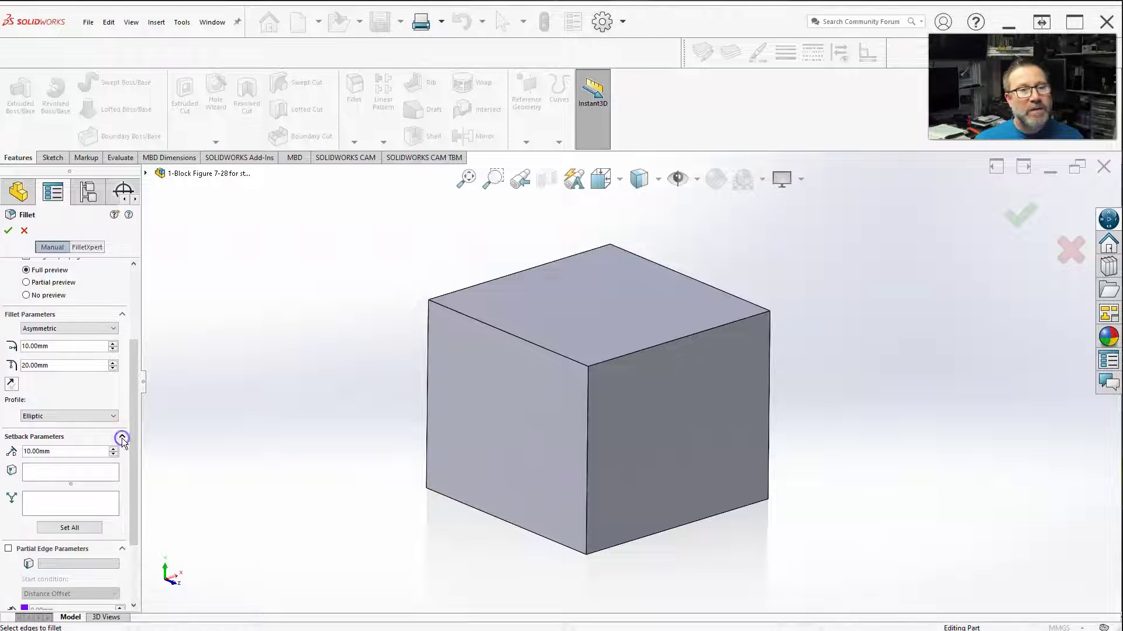
{"action": "left_click", "coordinate": [64, 330]}
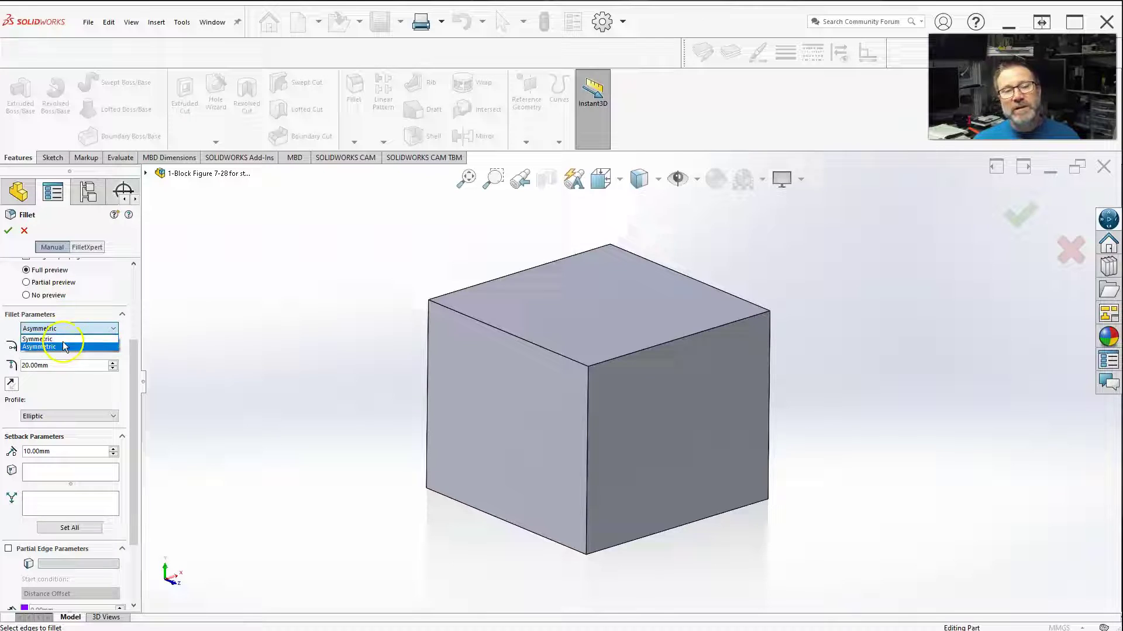
{"action": "left_click", "coordinate": [51, 403]}
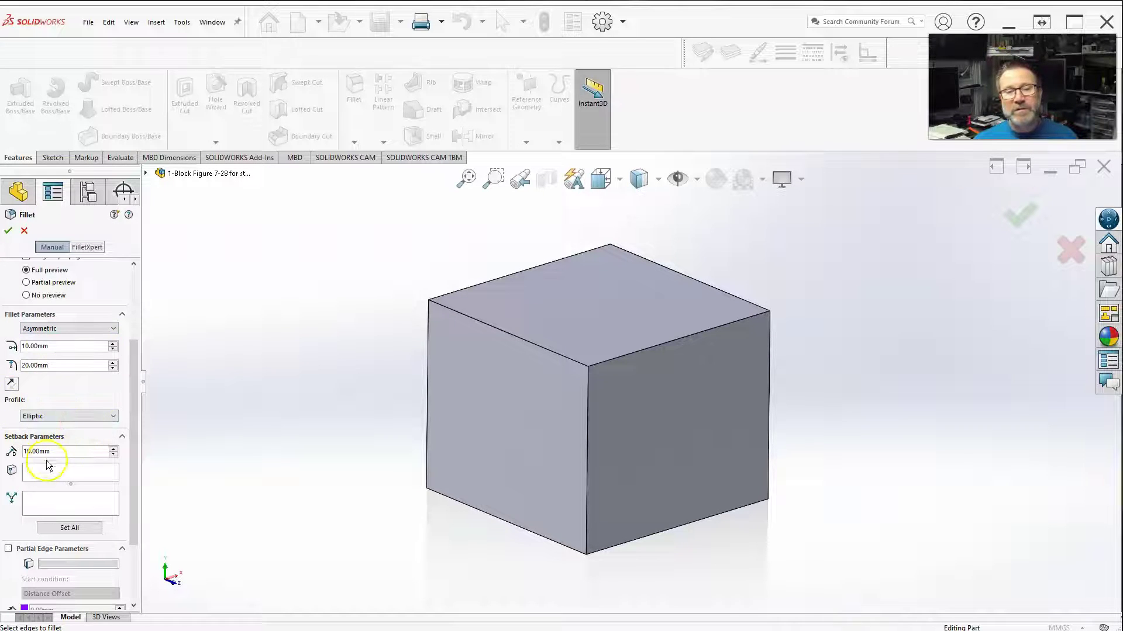
{"action": "left_click", "coordinate": [92, 438]}
{"action": "left_click", "coordinate": [122, 439]}
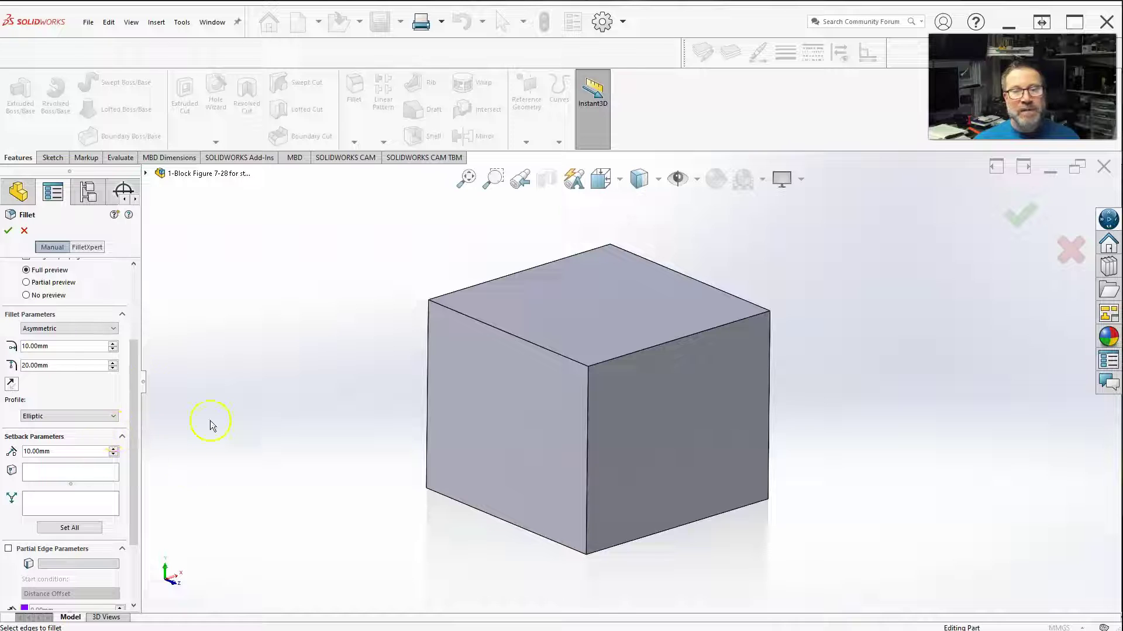
{"action": "left_click_drag", "start_coordinate": [138, 453], "coordinate": [136, 476]}
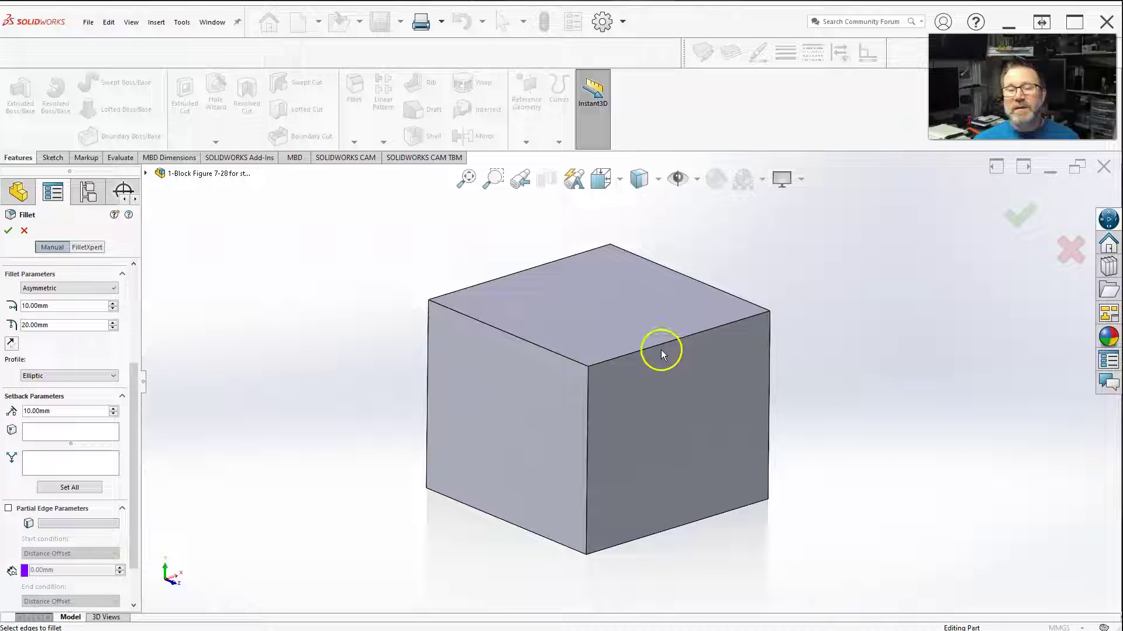
{"action": "left_click", "coordinate": [582, 393]}
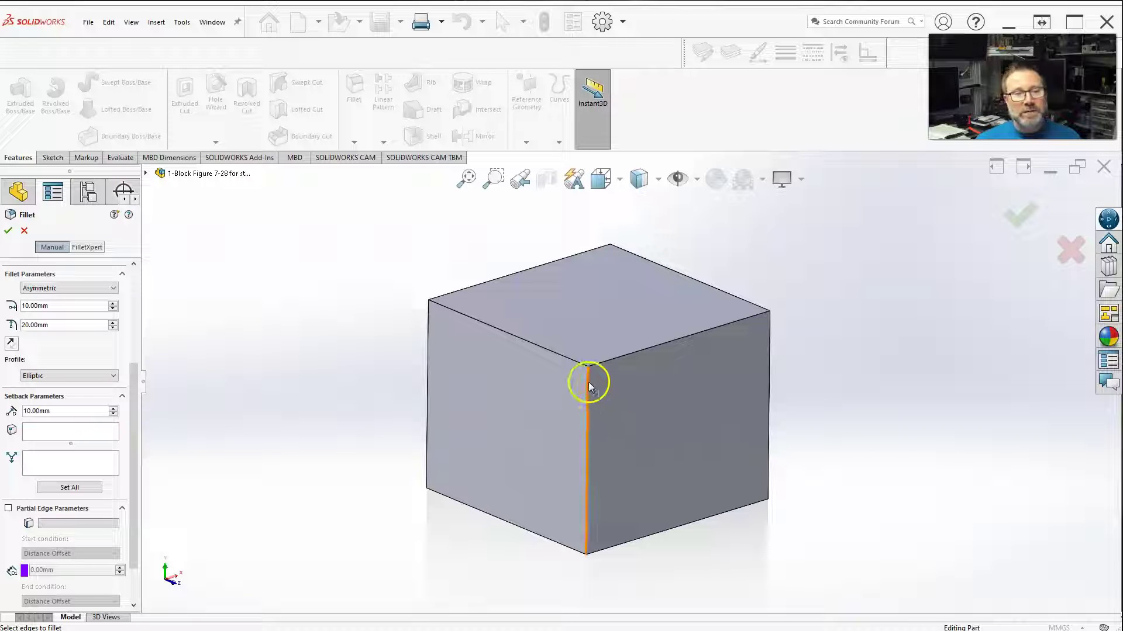
Step: Switch to a Symmetric 10 mm fillet on the top-left, top-right and front vertical edges
{"action": "left_click", "coordinate": [565, 356]}
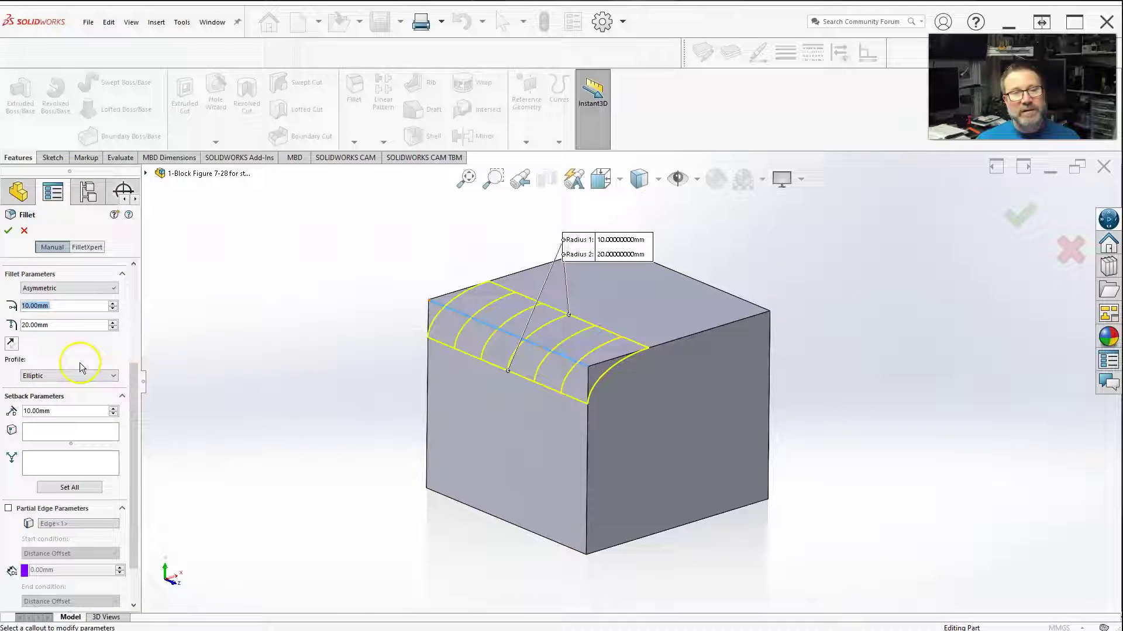
{"action": "left_click", "coordinate": [86, 288]}
{"action": "left_click", "coordinate": [64, 296]}
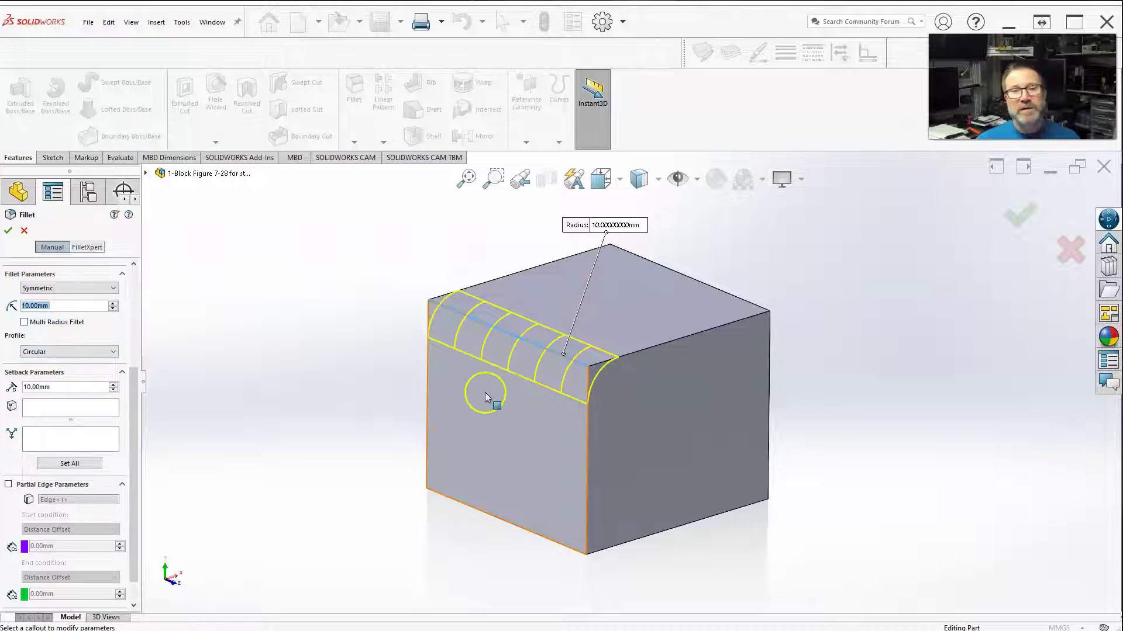
{"action": "left_click", "coordinate": [648, 350]}
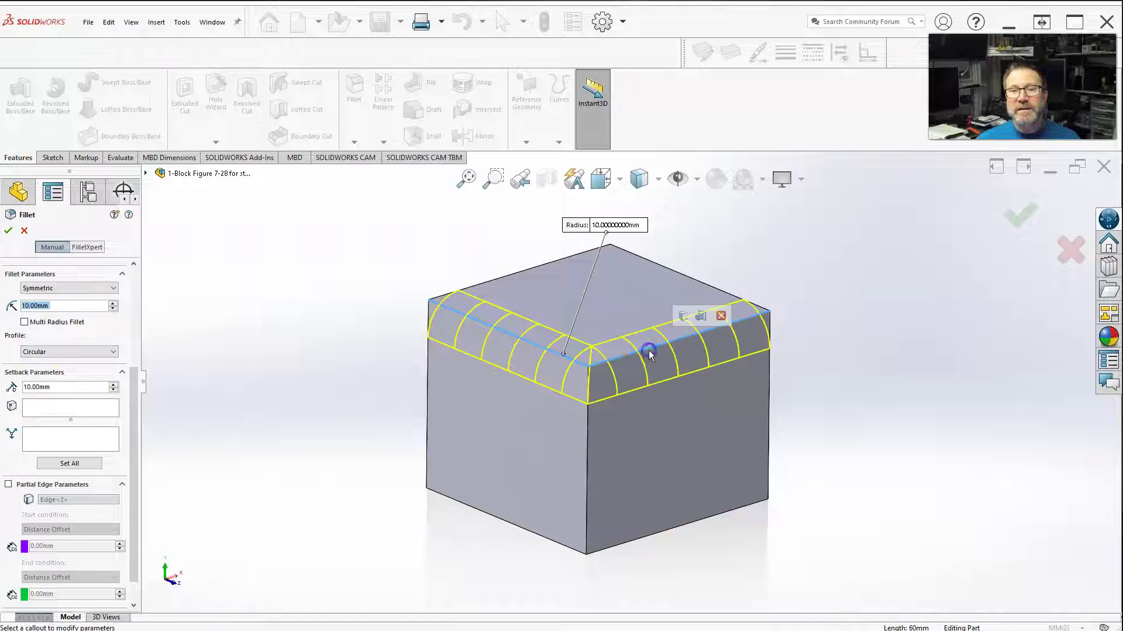
{"action": "left_click", "coordinate": [588, 445]}
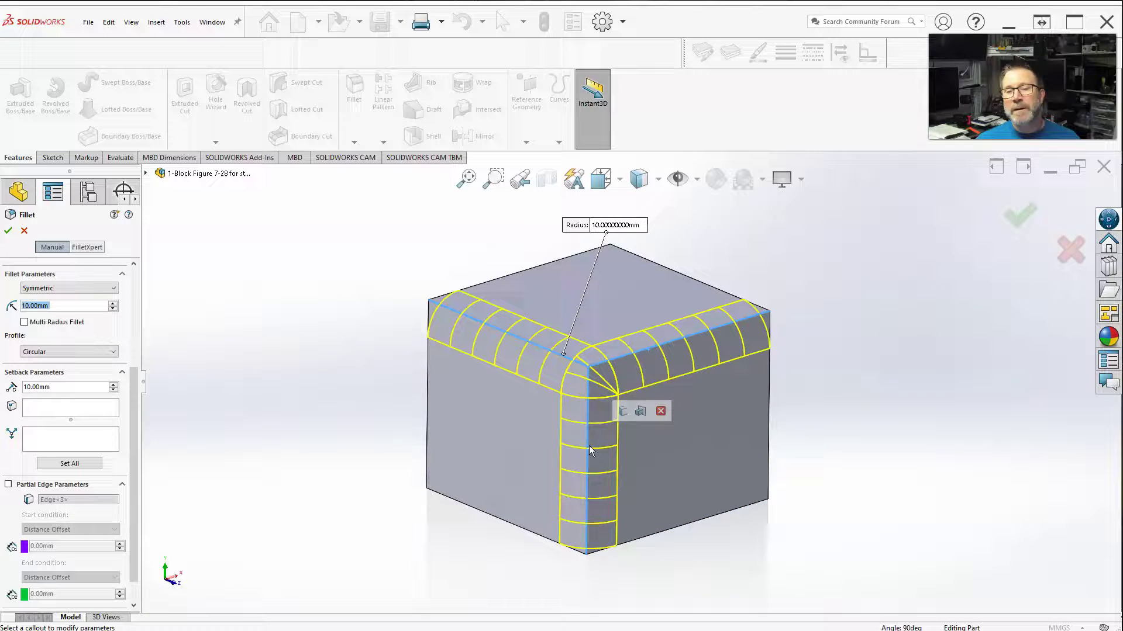
{"action": "left_click", "coordinate": [58, 410]}
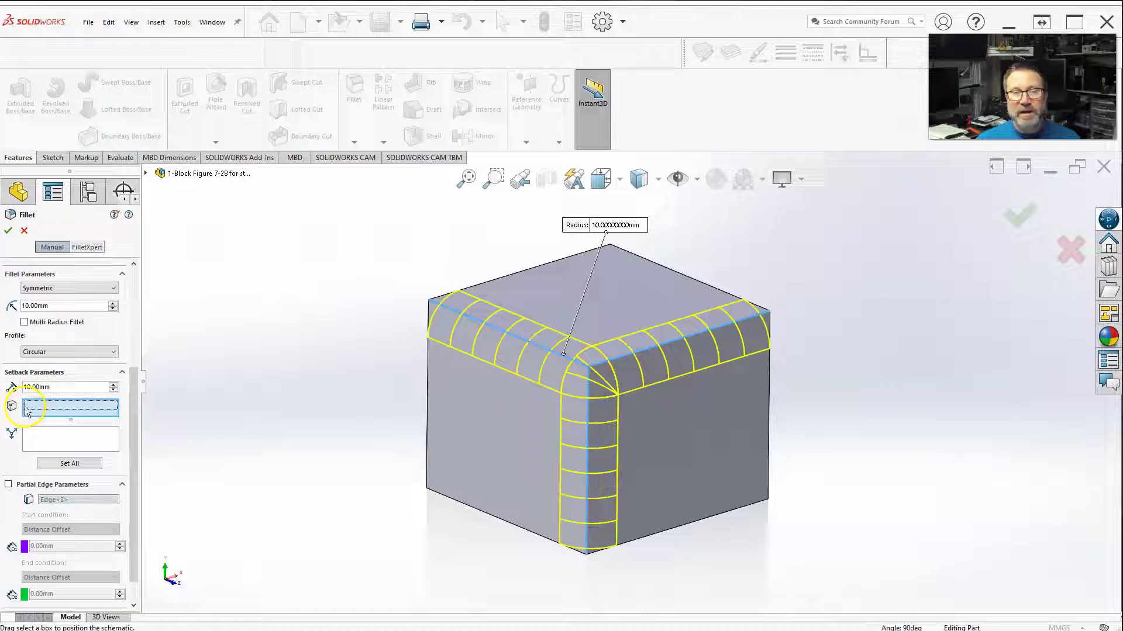
Step: Pick the top front corner as the setback vertex and move the Setback and Radius callouts aside
{"action": "left_click", "coordinate": [588, 367]}
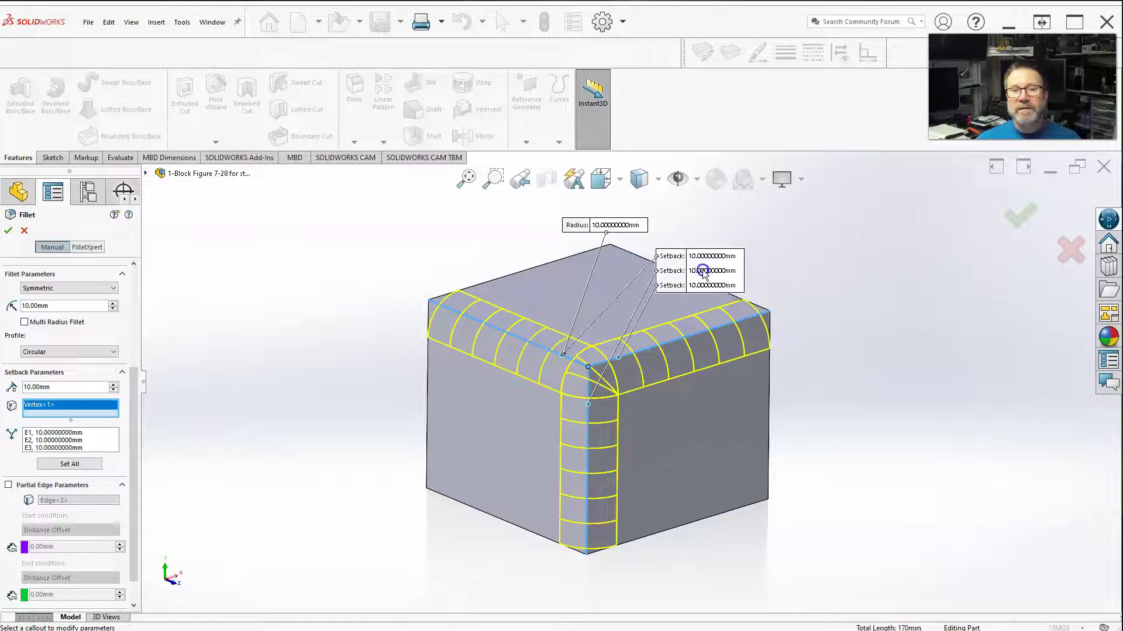
{"action": "left_click_drag", "start_coordinate": [704, 273], "coordinate": [709, 245]}
{"action": "left_click_drag", "start_coordinate": [607, 225], "coordinate": [489, 241]}
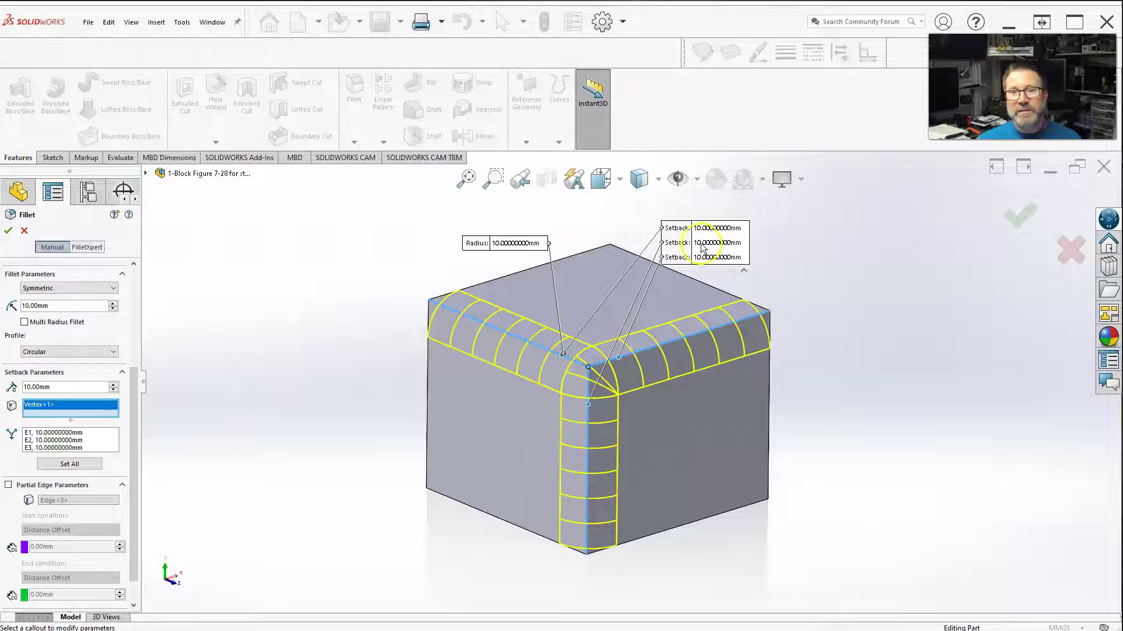
Step: Review the 10 mm setback distances for edges E1, E2 and E3
{"action": "left_click", "coordinate": [65, 434]}
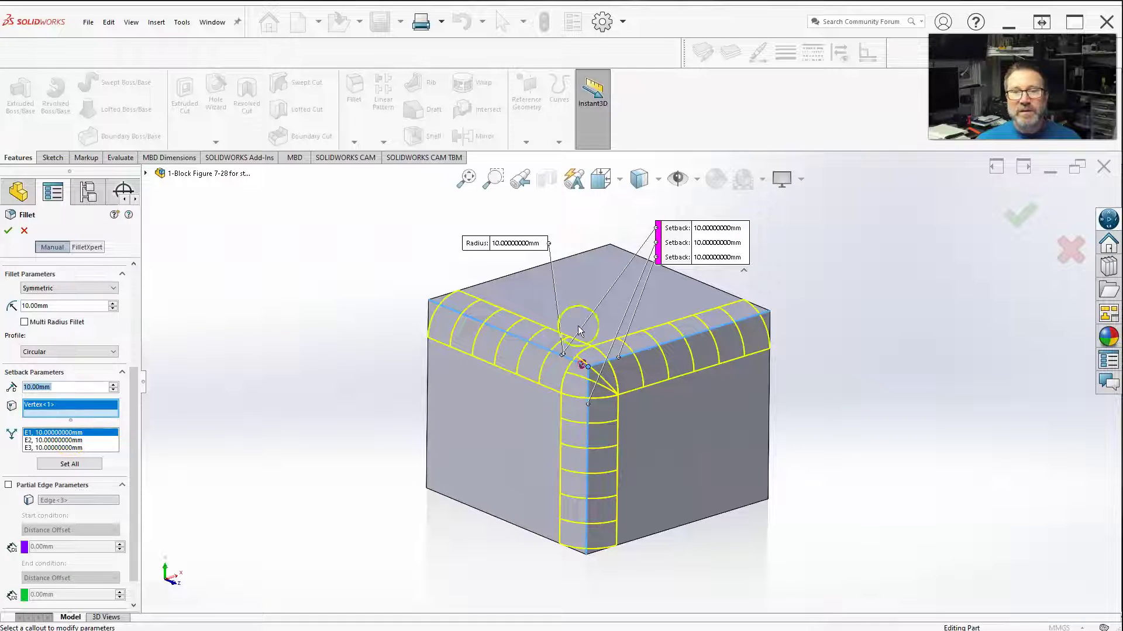
{"action": "left_click", "coordinate": [61, 440]}
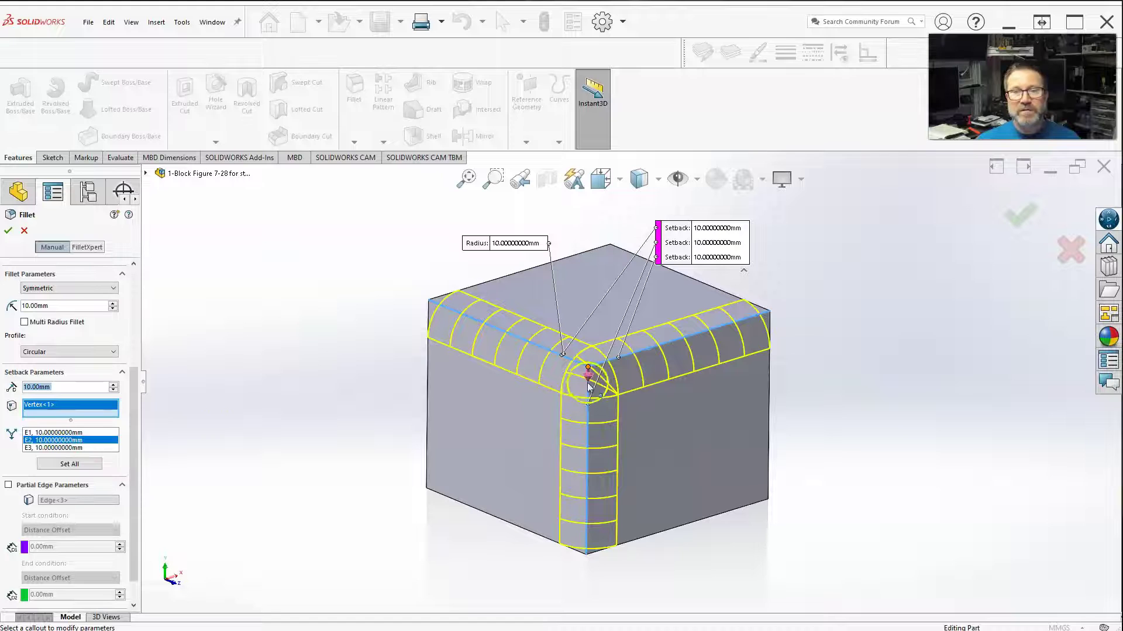
{"action": "left_click", "coordinate": [65, 448]}
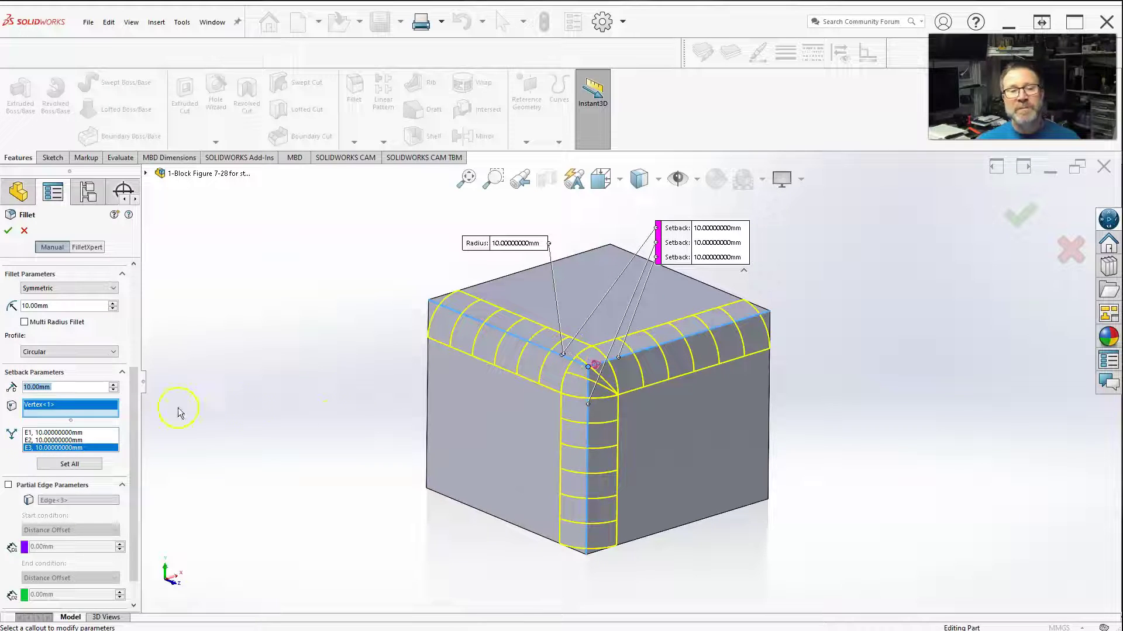
{"action": "left_click", "coordinate": [49, 434]}
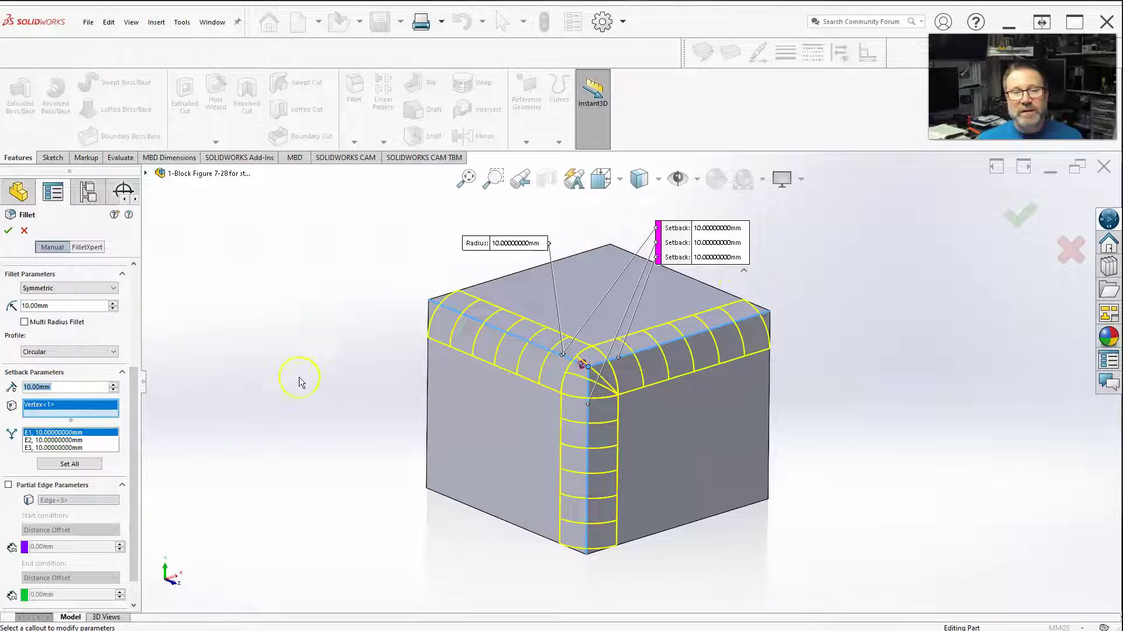
{"action": "left_click_drag", "start_coordinate": [660, 237], "coordinate": [652, 245]}
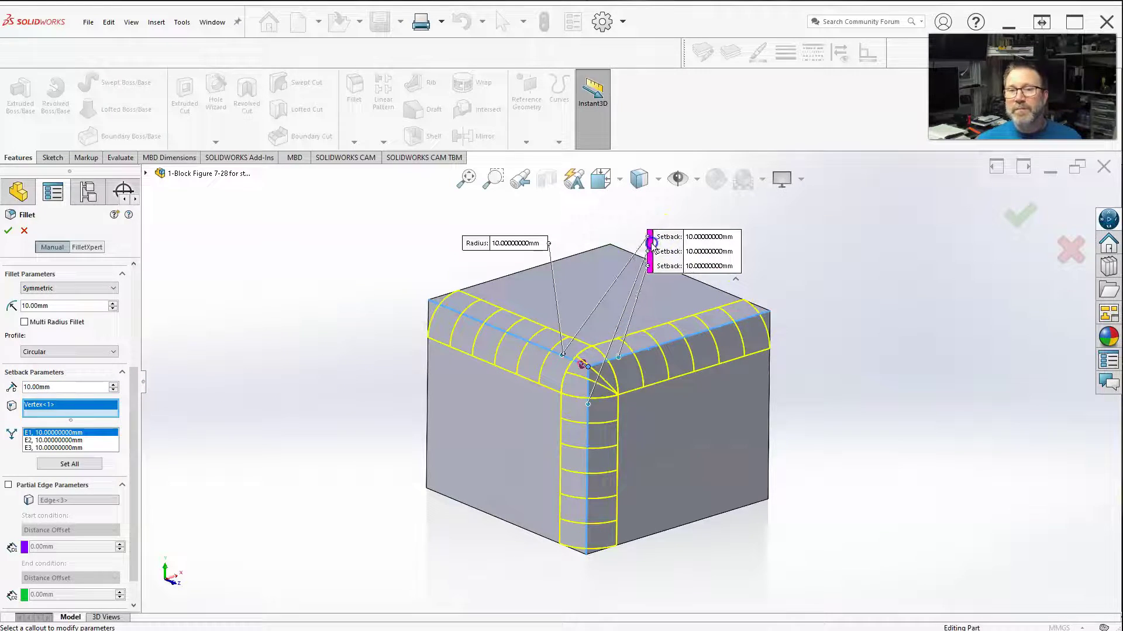
Step: Set the corner setbacks to 20 mm on E1, 15 mm on E2 and 20 mm on E3
{"action": "left_click", "coordinate": [706, 240]}
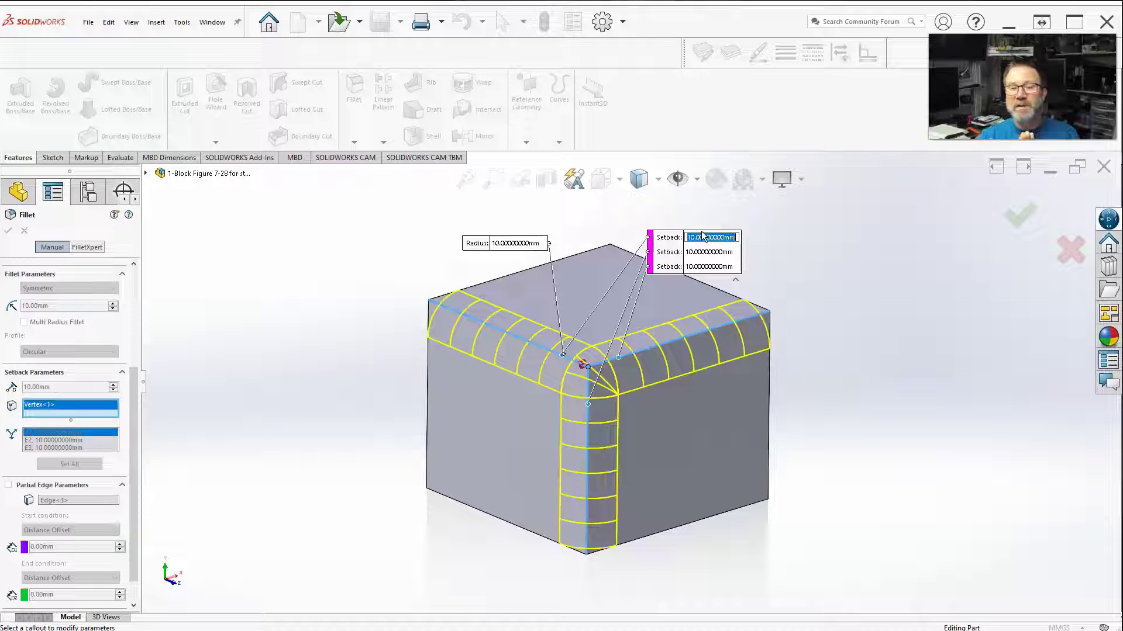
{"action": "type", "text": "20"}
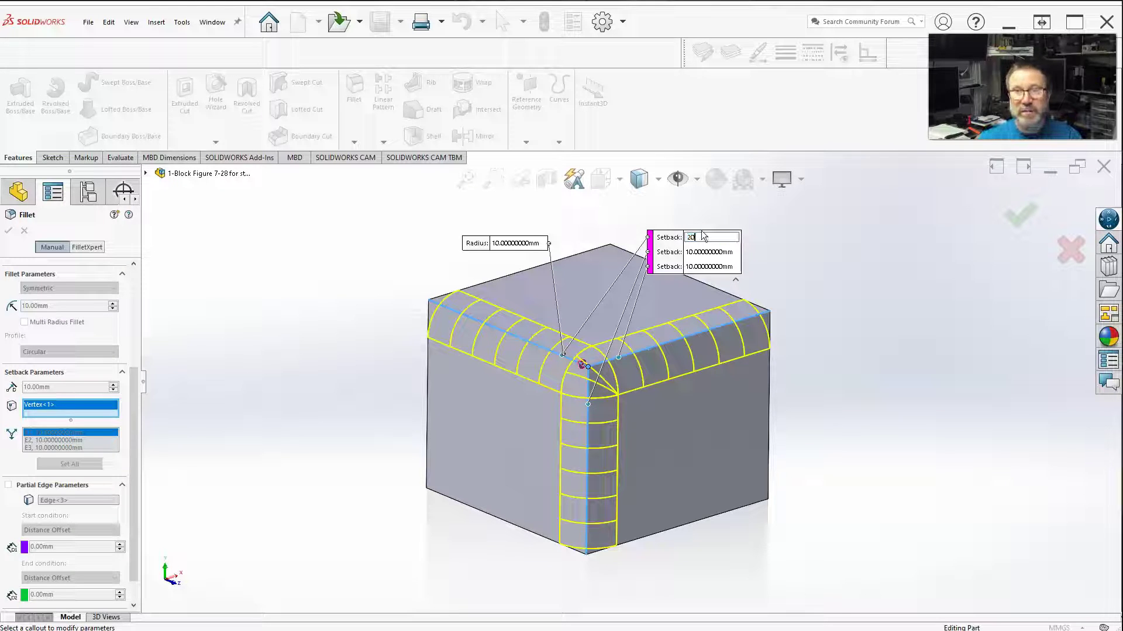
{"action": "key", "text": "Return"}
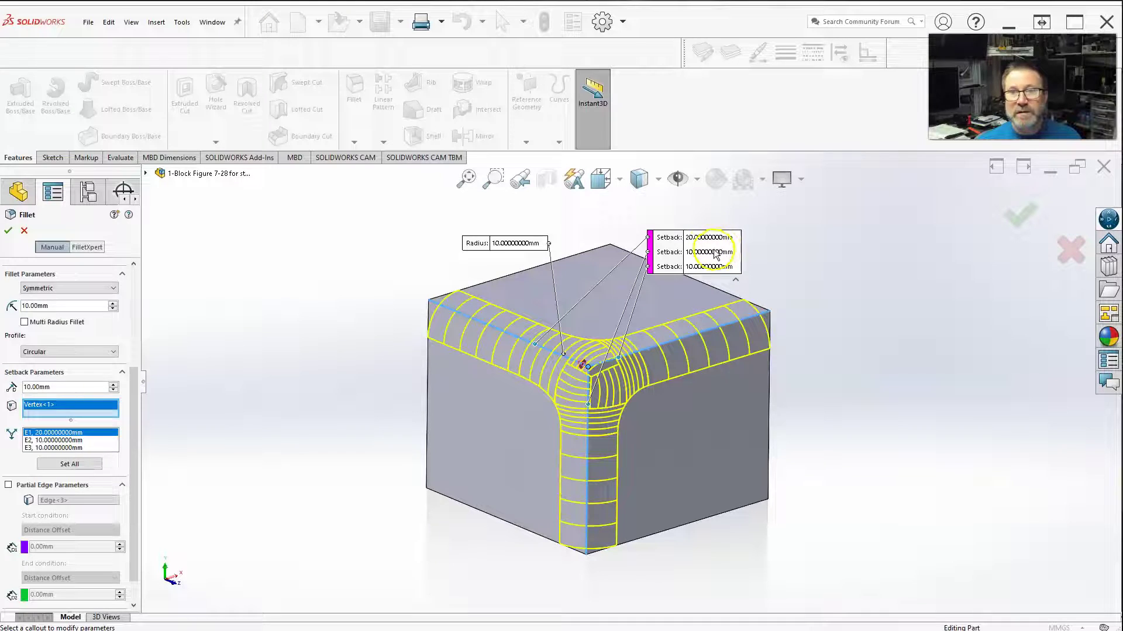
{"action": "left_click", "coordinate": [702, 256]}
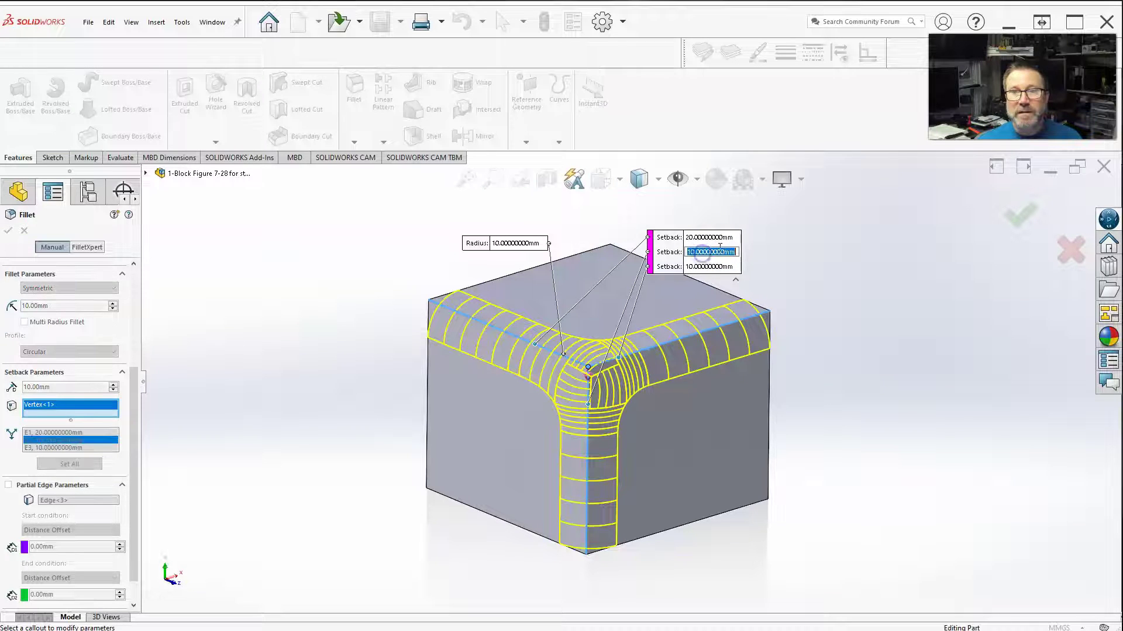
{"action": "left_click", "coordinate": [702, 267]}
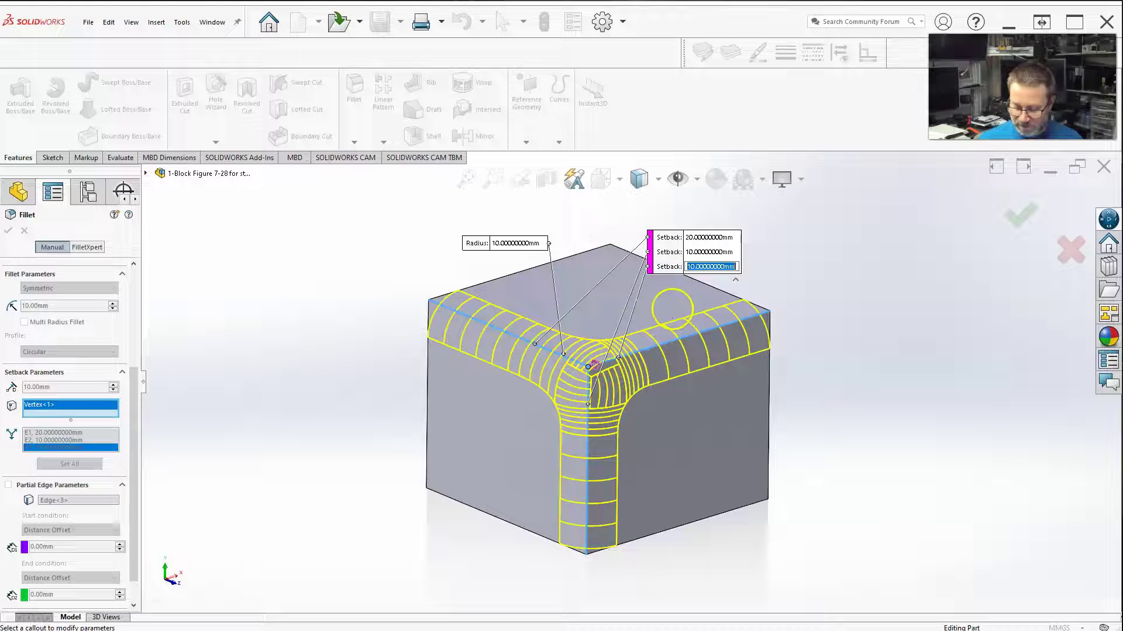
{"action": "type", "text": "20"}
{"action": "key", "text": "Return"}
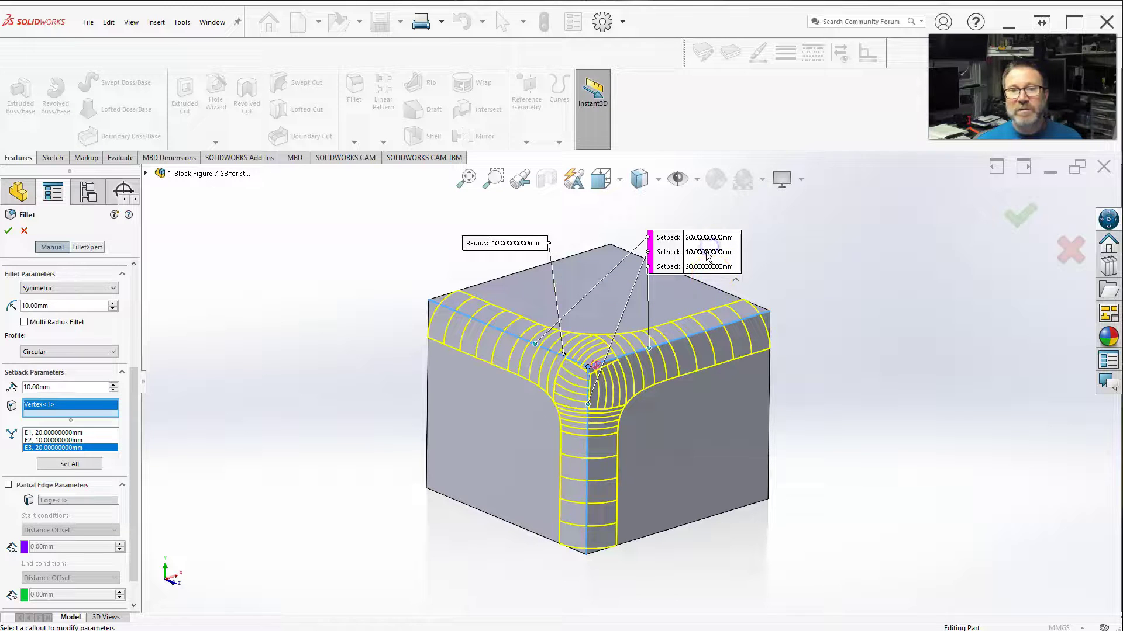
{"action": "left_click", "coordinate": [707, 253]}
{"action": "type", "text": "15"}
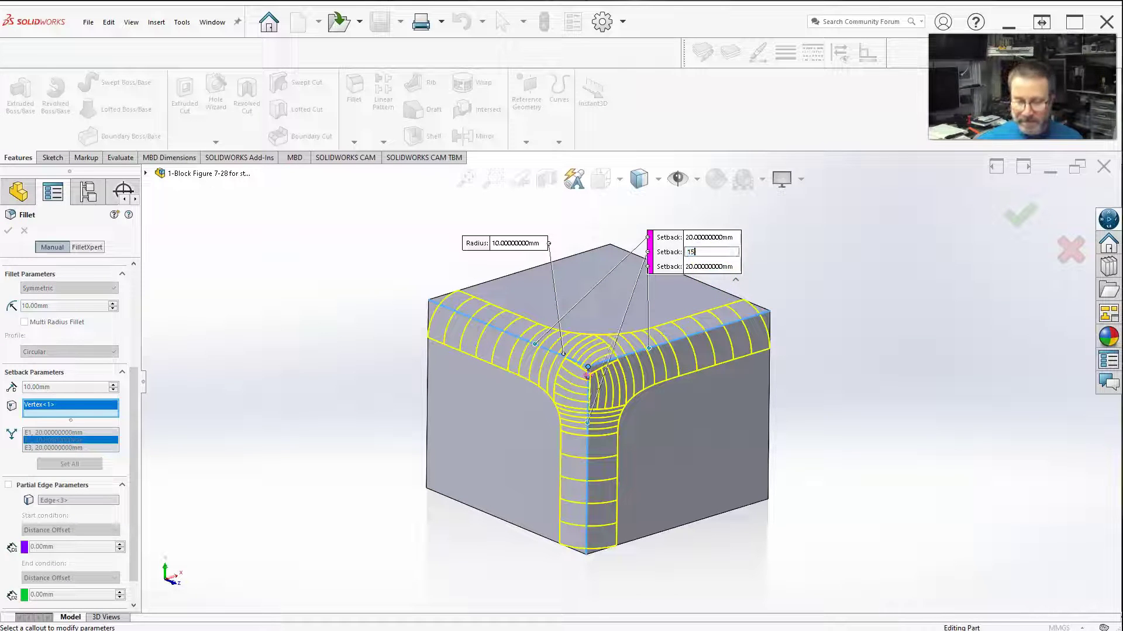
{"action": "key", "text": "Return"}
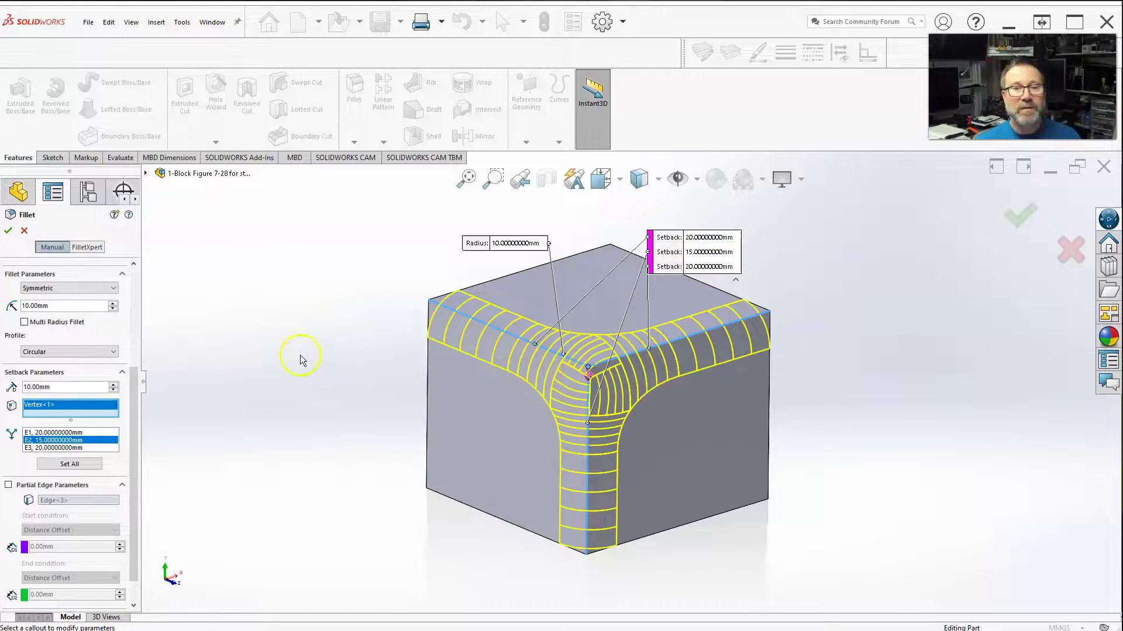
{"action": "middle_click_drag", "start_coordinate": [301, 358], "coordinate": [405, 299]}
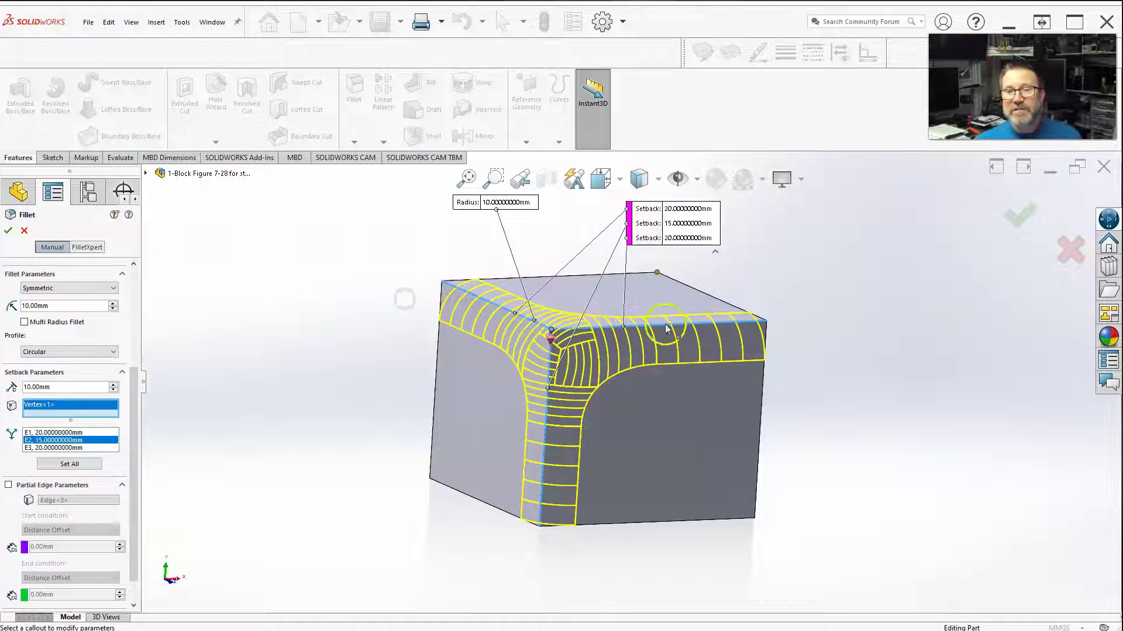
{"action": "middle_click_drag", "start_coordinate": [664, 382], "coordinate": [614, 351]}
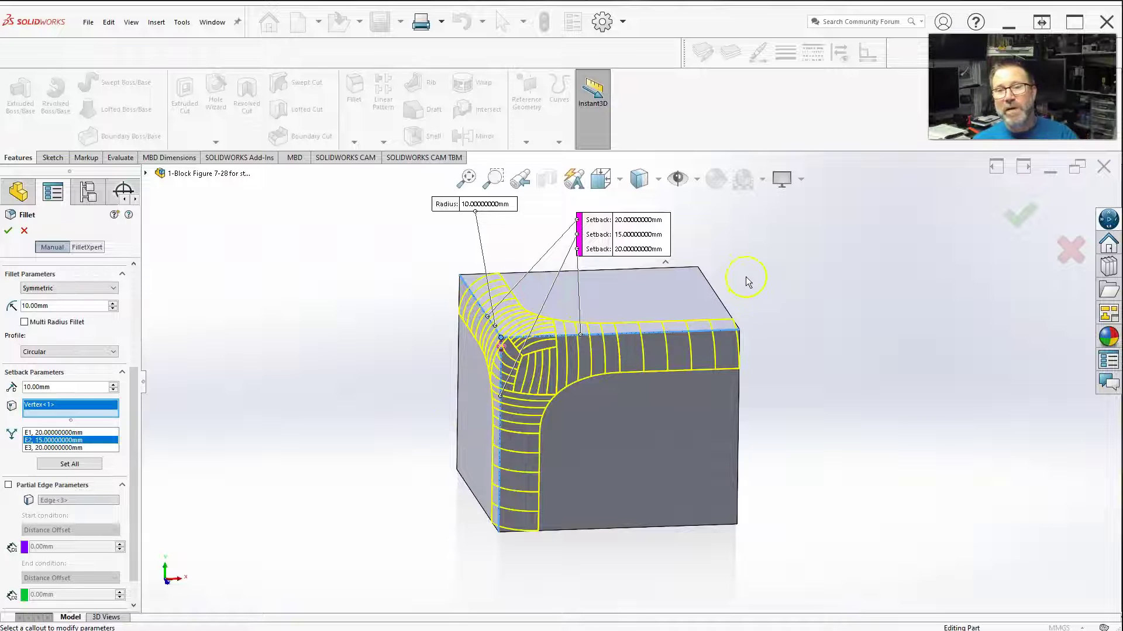
{"action": "middle_click_drag", "start_coordinate": [510, 358], "coordinate": [801, 287]}
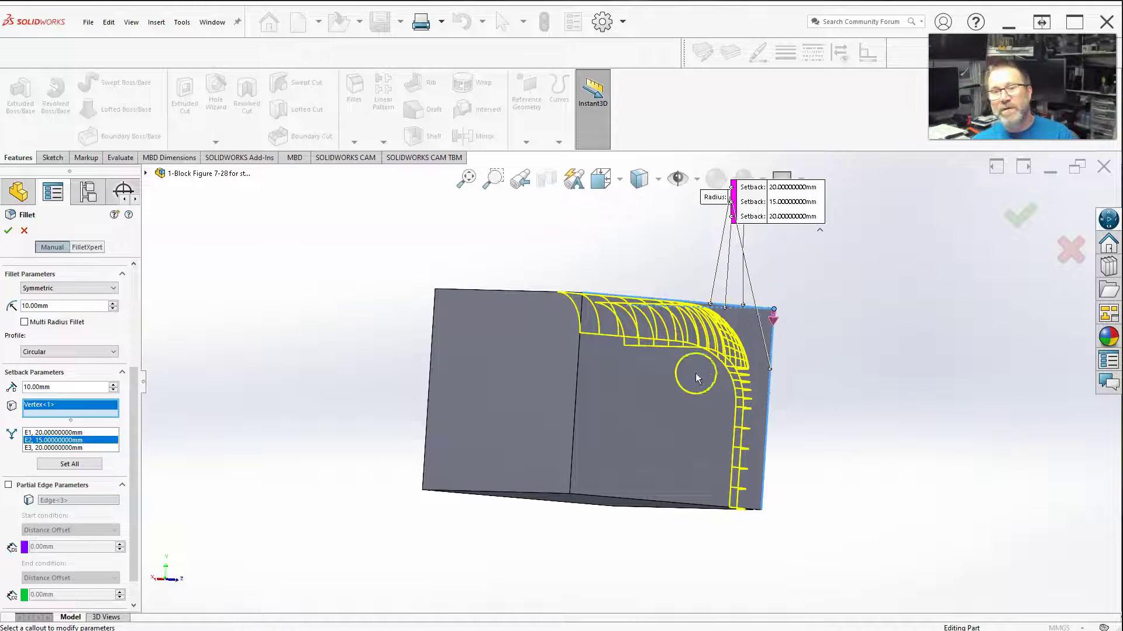
{"action": "middle_click_drag", "start_coordinate": [696, 374], "coordinate": [589, 280]}
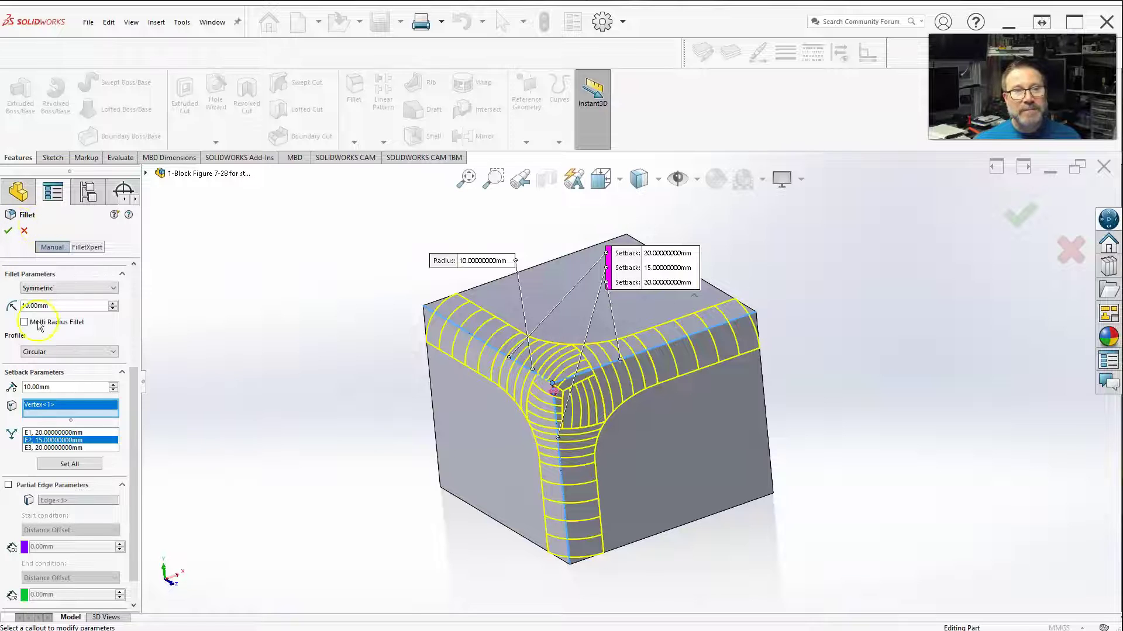
Step: Compare the Conic Rho and Conic Radius profiles, then settle on Curvature Continuous
{"action": "left_click", "coordinate": [75, 289]}
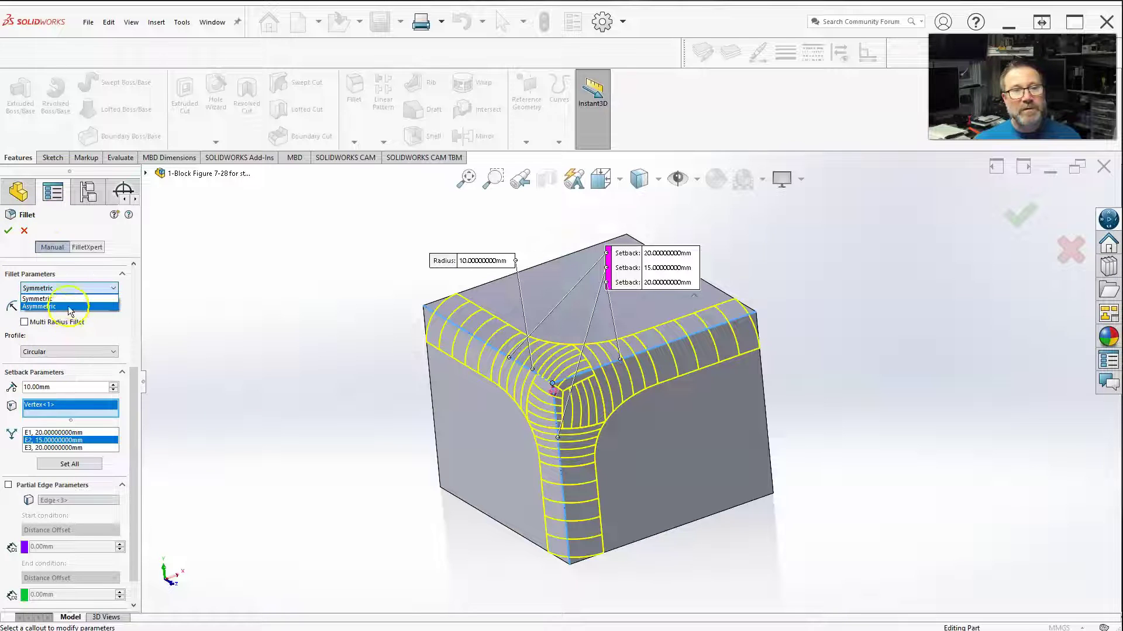
{"action": "left_click", "coordinate": [70, 300]}
{"action": "left_click", "coordinate": [69, 352]}
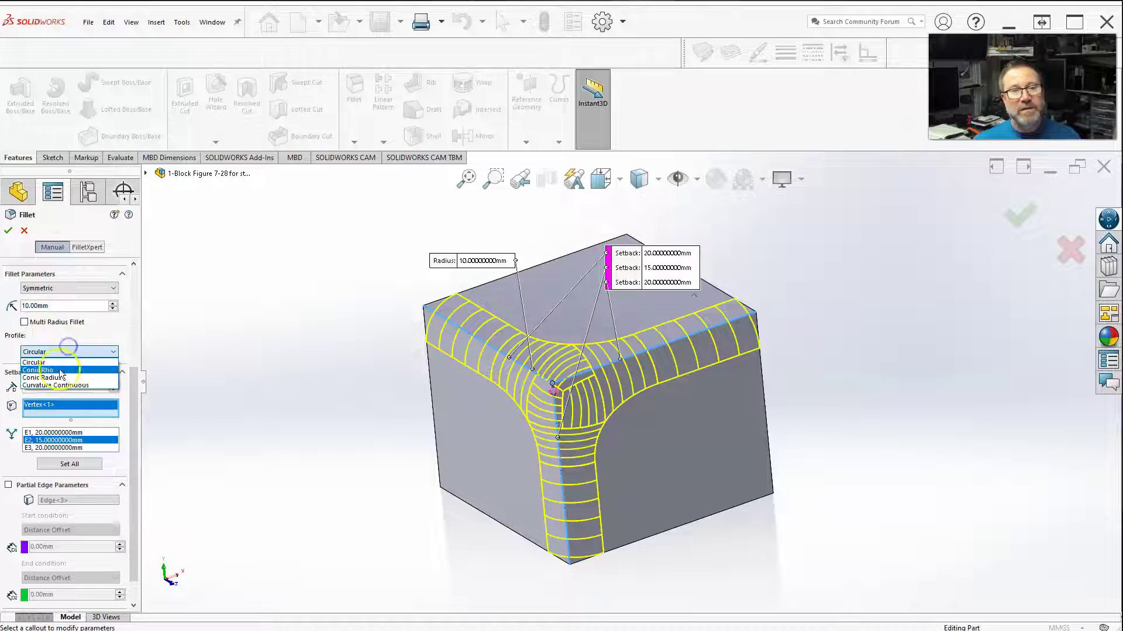
{"action": "left_click", "coordinate": [47, 370]}
{"action": "left_click", "coordinate": [67, 354]}
{"action": "left_click", "coordinate": [66, 371]}
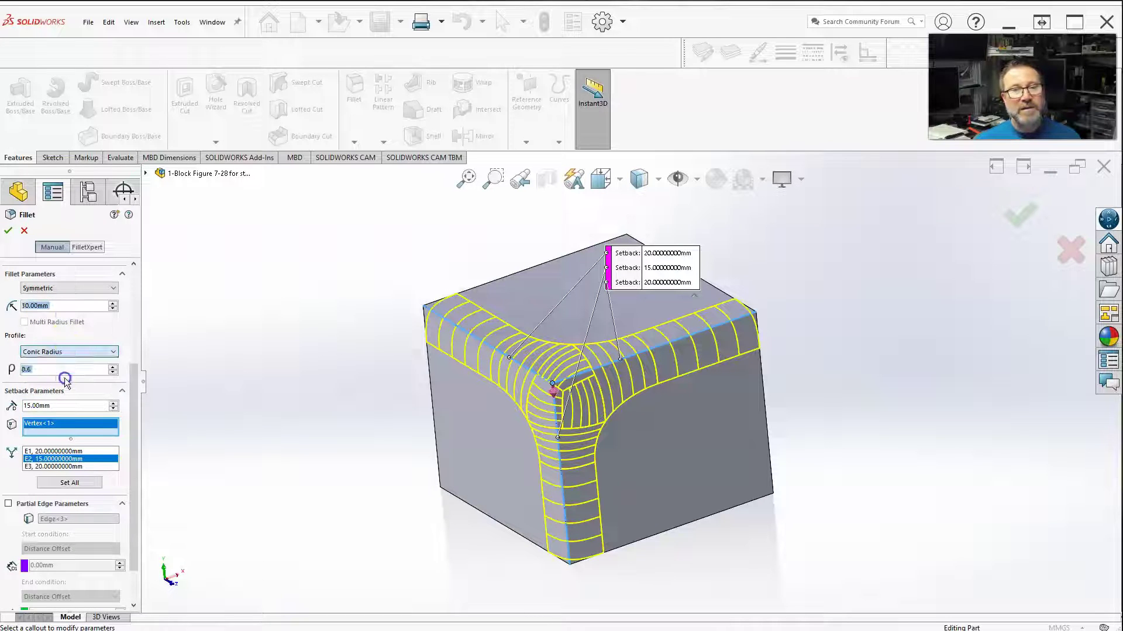
{"action": "left_click", "coordinate": [75, 352]}
{"action": "left_click", "coordinate": [67, 385]}
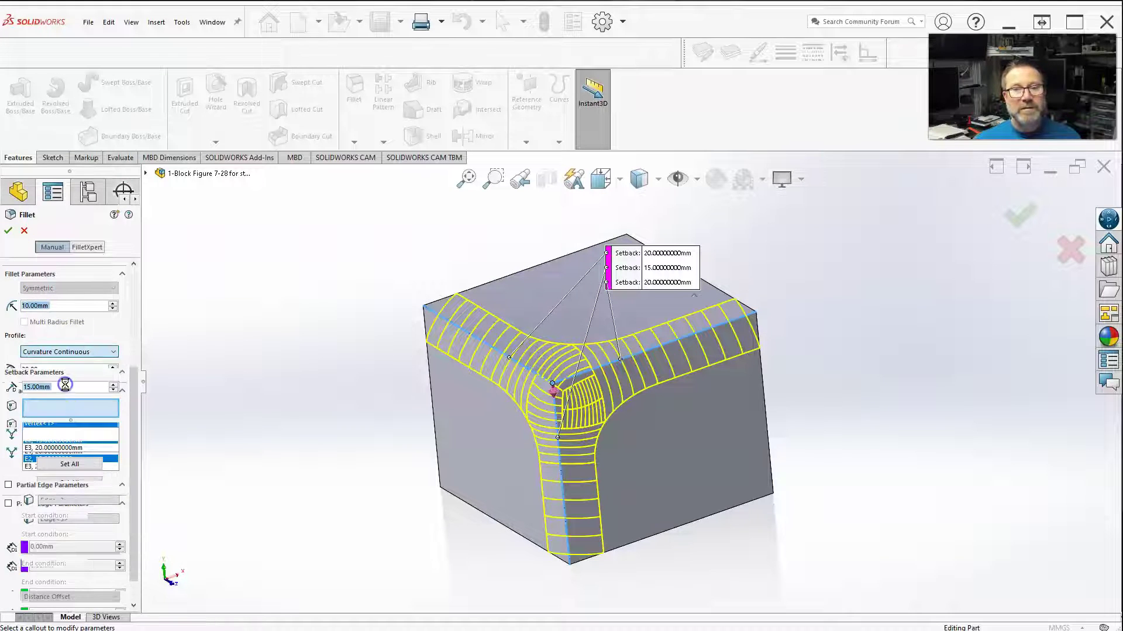
Step: Make the fillet Asymmetric at 10 mm and 20 mm, keeping the Curvature Continuous profile
{"action": "left_click", "coordinate": [87, 289]}
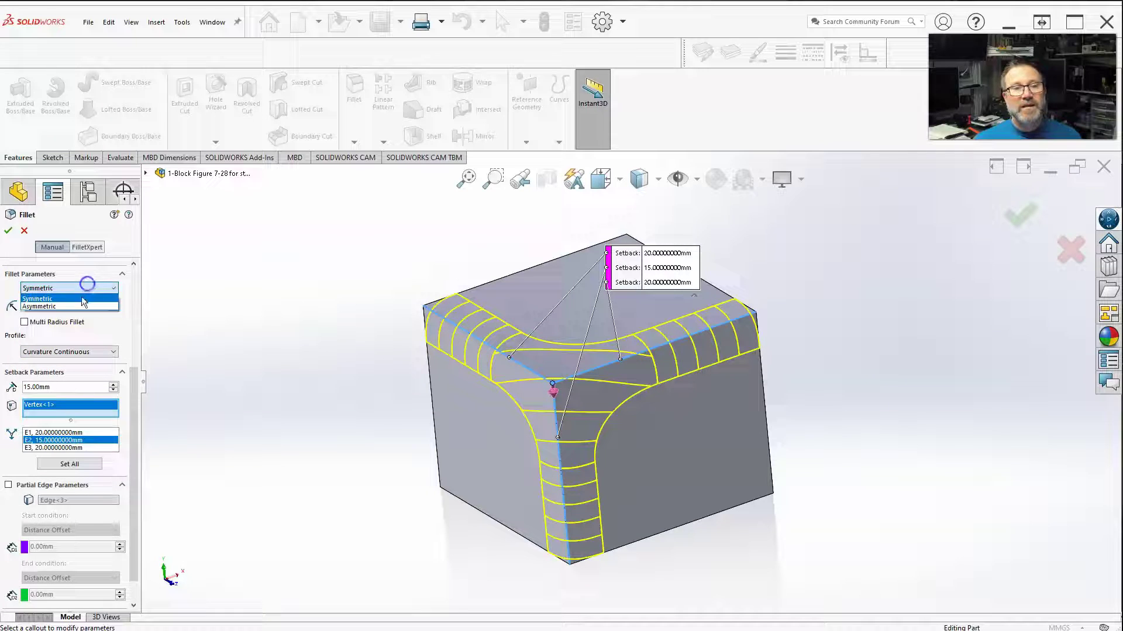
{"action": "left_click", "coordinate": [73, 310]}
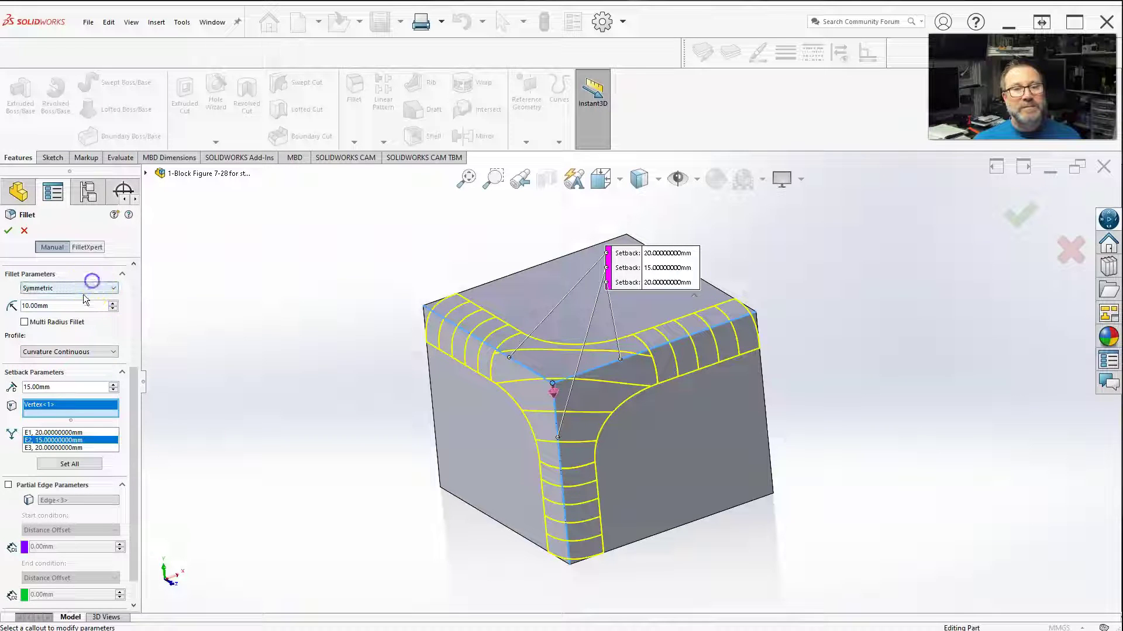
{"action": "left_click", "coordinate": [87, 289]}
{"action": "left_click", "coordinate": [76, 307]}
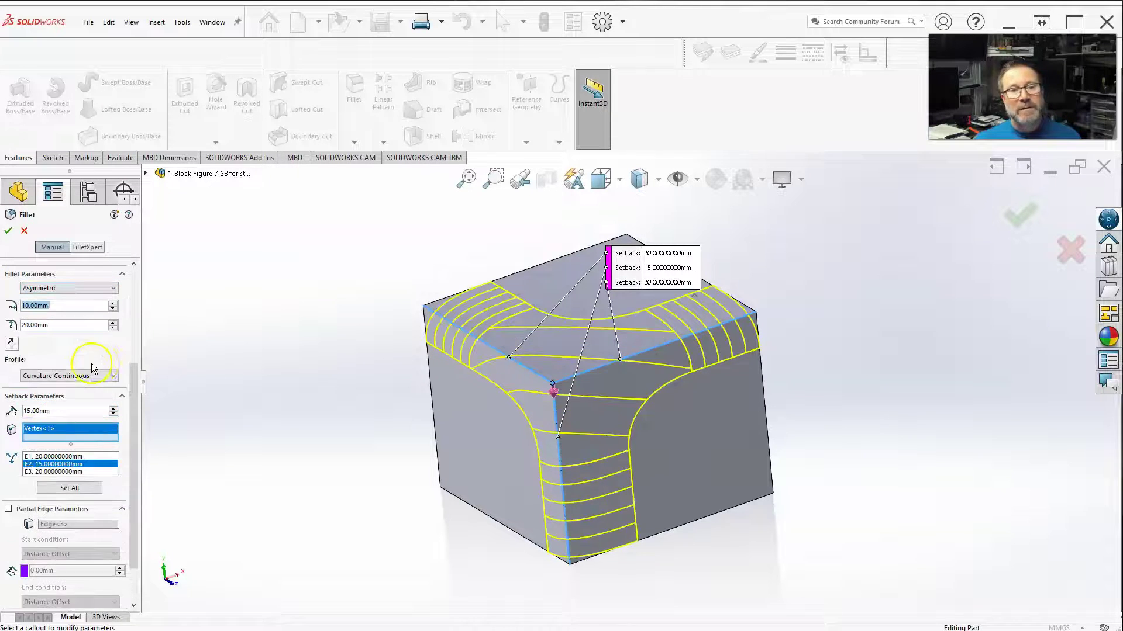
{"action": "left_click", "coordinate": [96, 377]}
{"action": "left_click", "coordinate": [81, 385]}
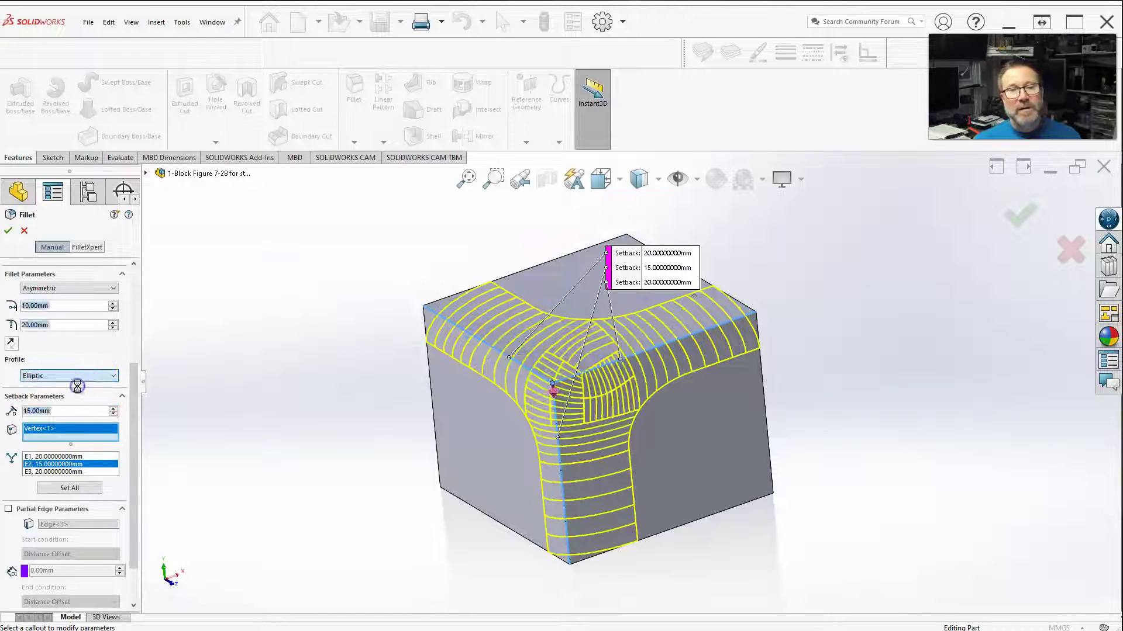
{"action": "left_click", "coordinate": [87, 375]}
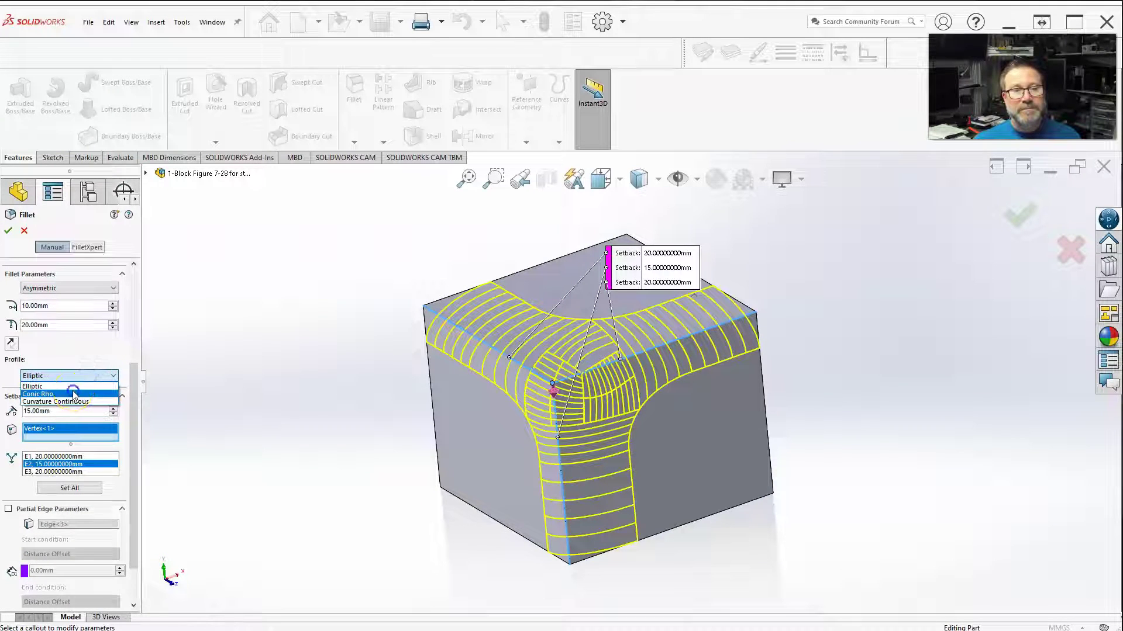
{"action": "left_click", "coordinate": [73, 393]}
{"action": "left_click", "coordinate": [92, 375]}
{"action": "left_click", "coordinate": [72, 402]}
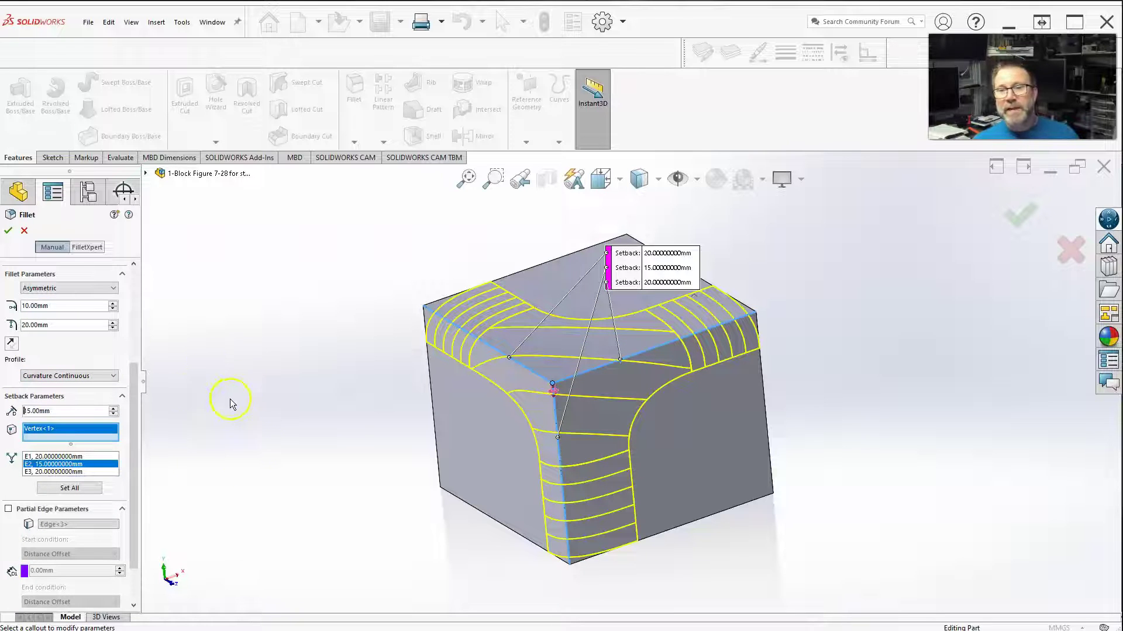
{"action": "middle_click_drag", "start_coordinate": [413, 338], "coordinate": [401, 364]}
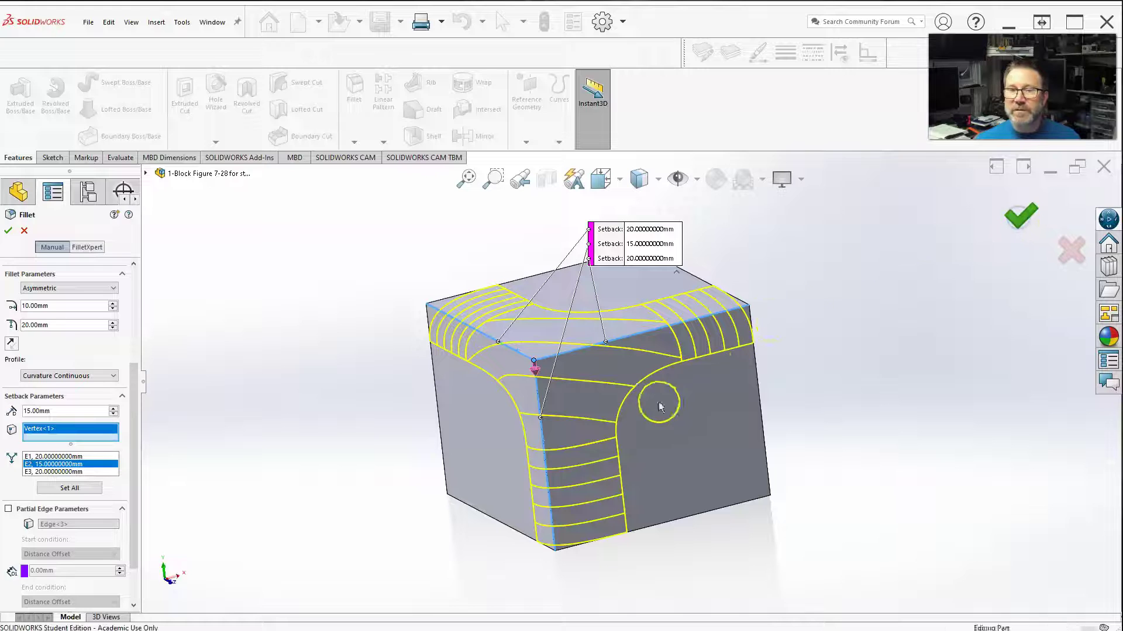
Step: Orbit the block to inspect the finished Fillet5 corner blend
{"action": "mouse_move", "coordinate": [534, 403]}
{"action": "middle_mouse_down"}
{"action": "mouse_move", "coordinate": [647, 371]}
{"action": "mouse_move", "coordinate": [482, 399]}
{"action": "mouse_move", "coordinate": [658, 382]}
{"action": "mouse_move", "coordinate": [684, 403]}
{"action": "mouse_move", "coordinate": [672, 441]}
{"action": "mouse_move", "coordinate": [606, 403]}
{"action": "mouse_move", "coordinate": [519, 413]}
{"action": "middle_mouse_up"}
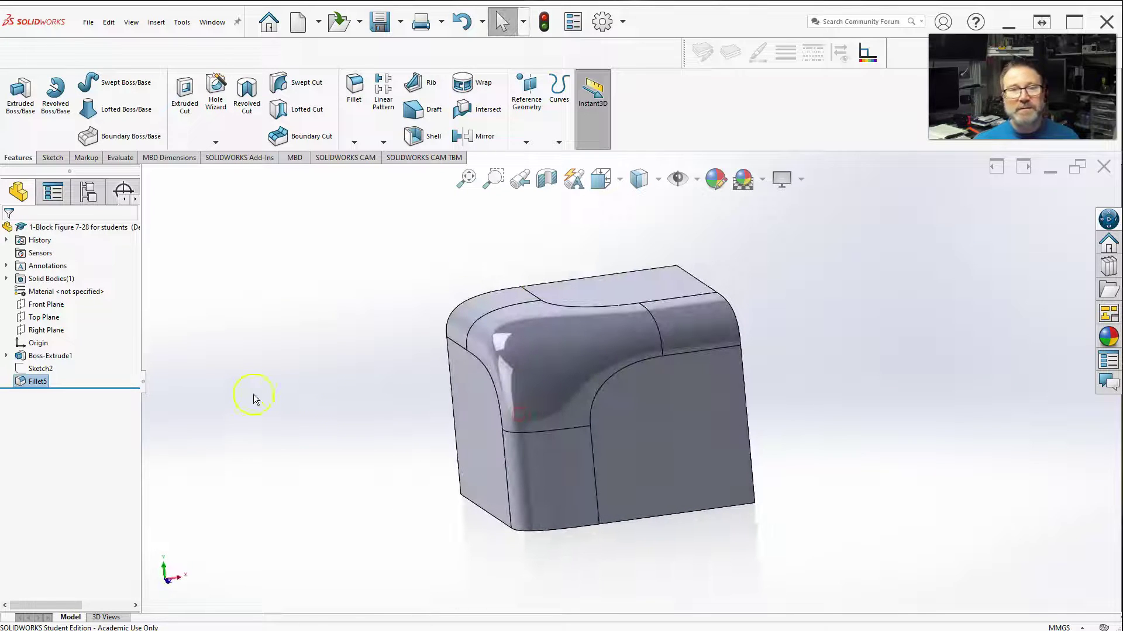